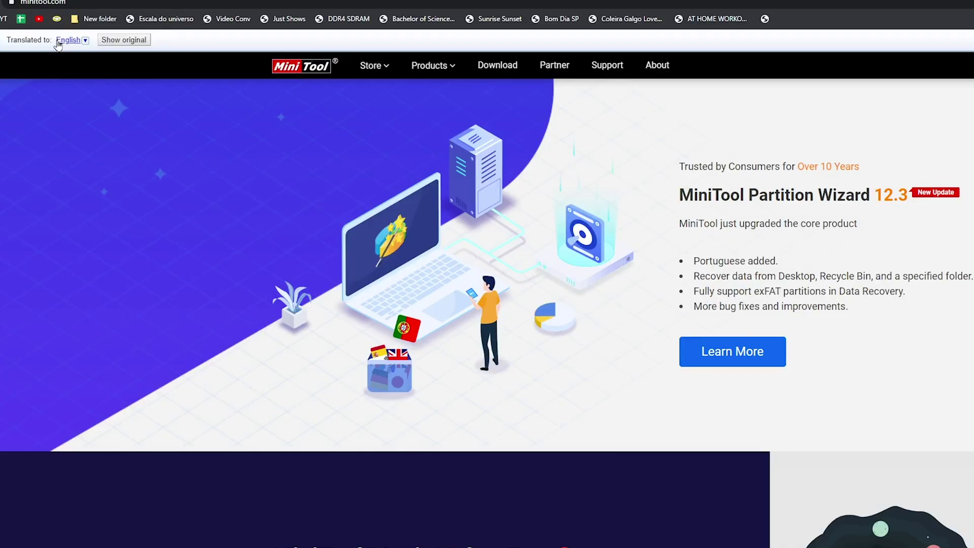
- Translate the MiniTool website into Portuguese
click(58, 44)
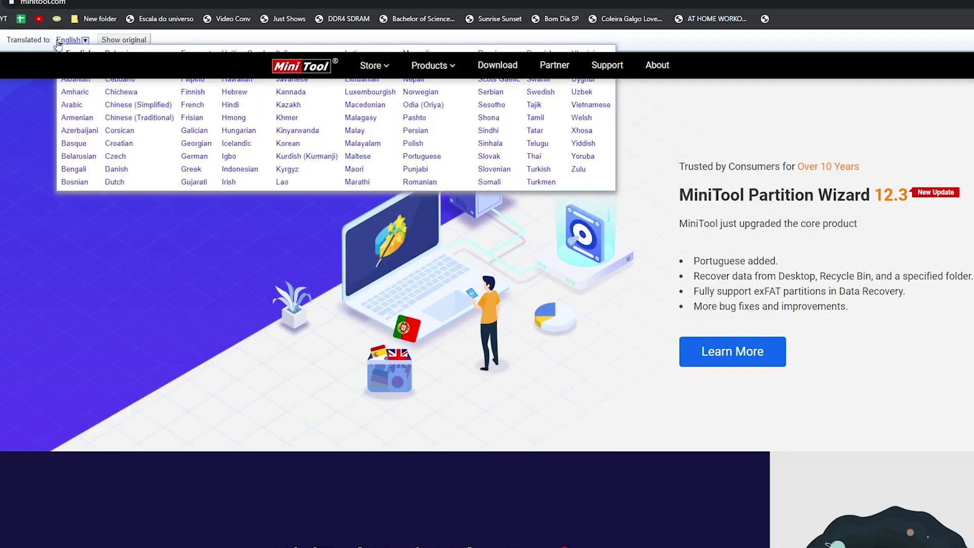
click(429, 158)
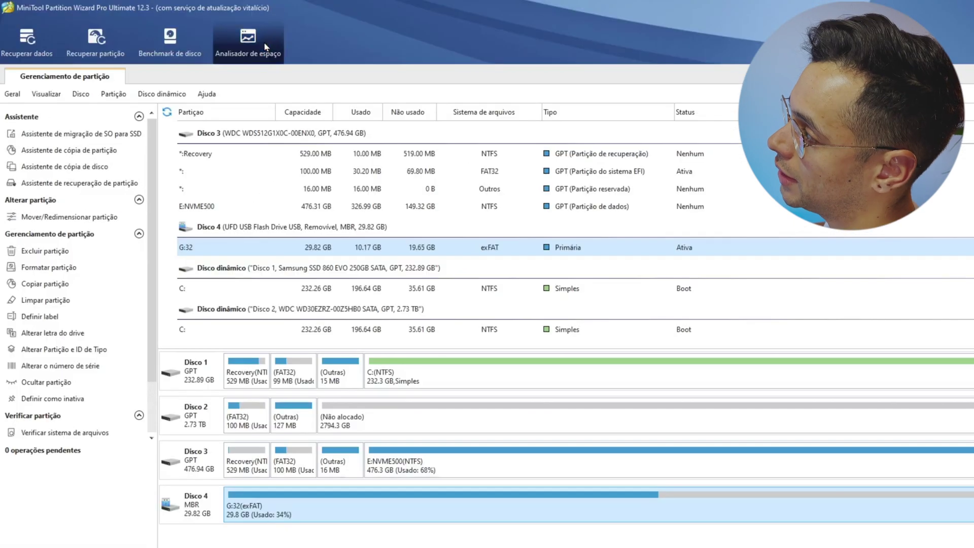
- Open Space Analyzer in MiniTool Partition Wizard and analyze the space usage of the NVME500 (E:) drive
click(265, 47)
click(116, 113)
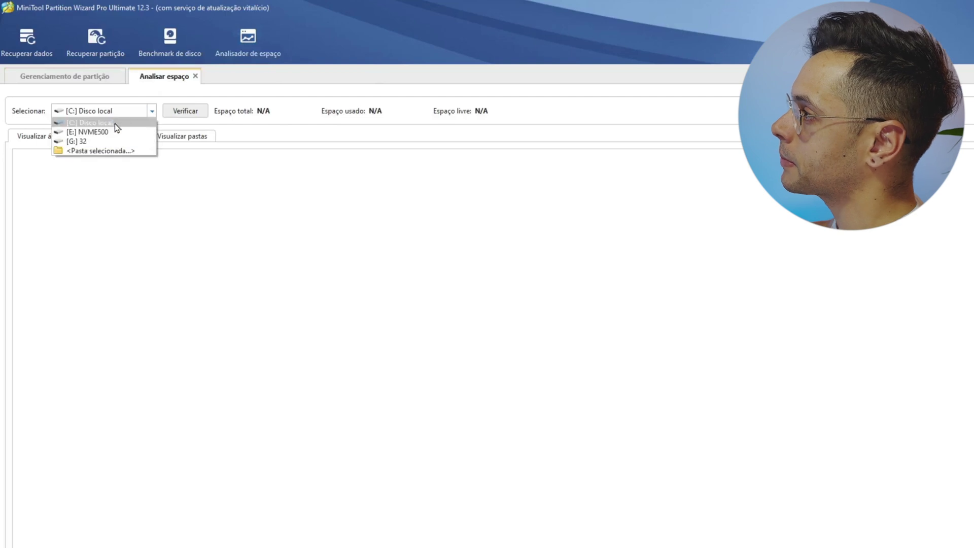
click(115, 123)
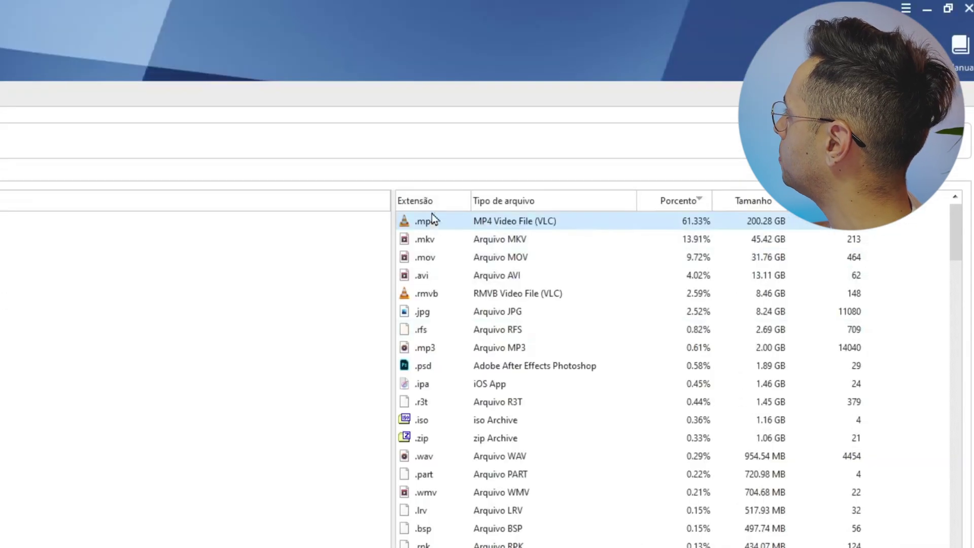
- Inspect the space used by each file extension, including MP4 and MKV, and exit Space Analyzer
click(574, 240)
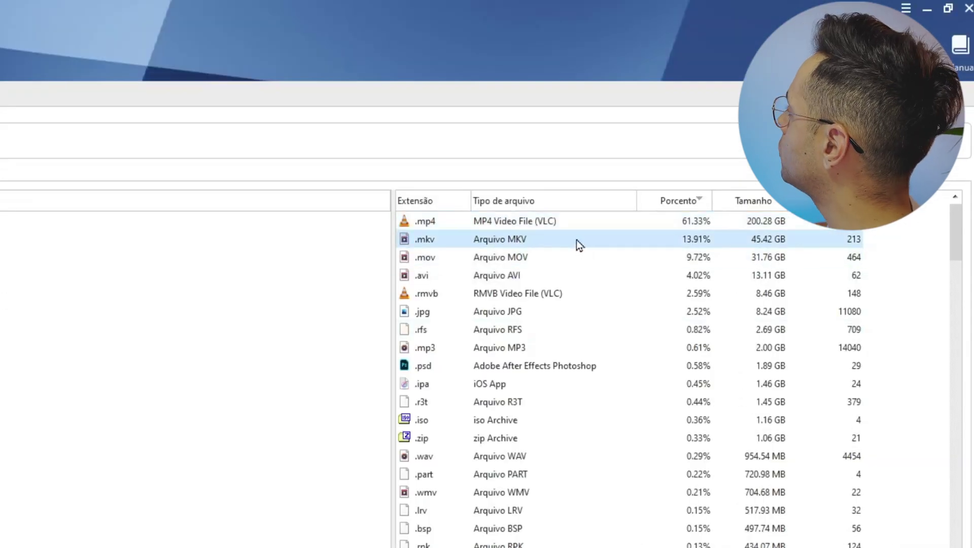
click(760, 225)
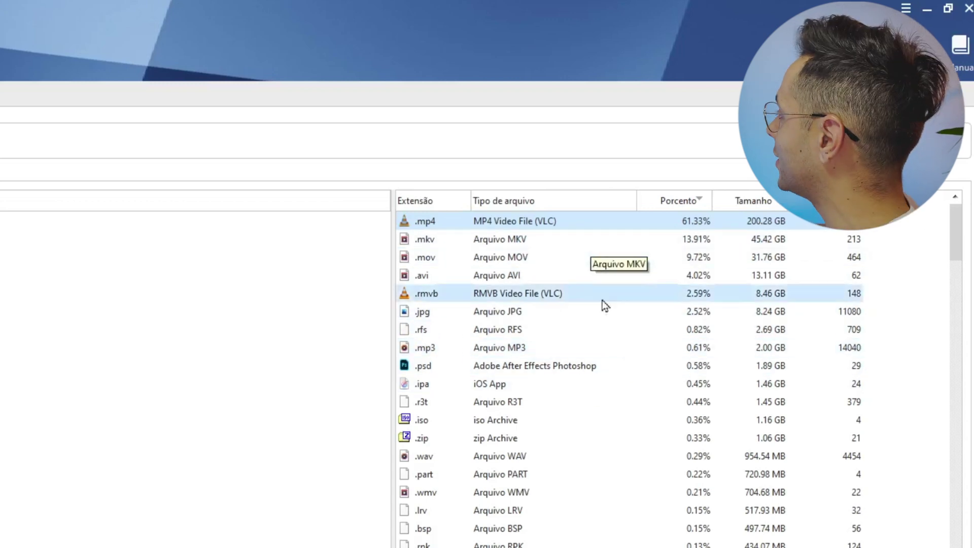
click(461, 245)
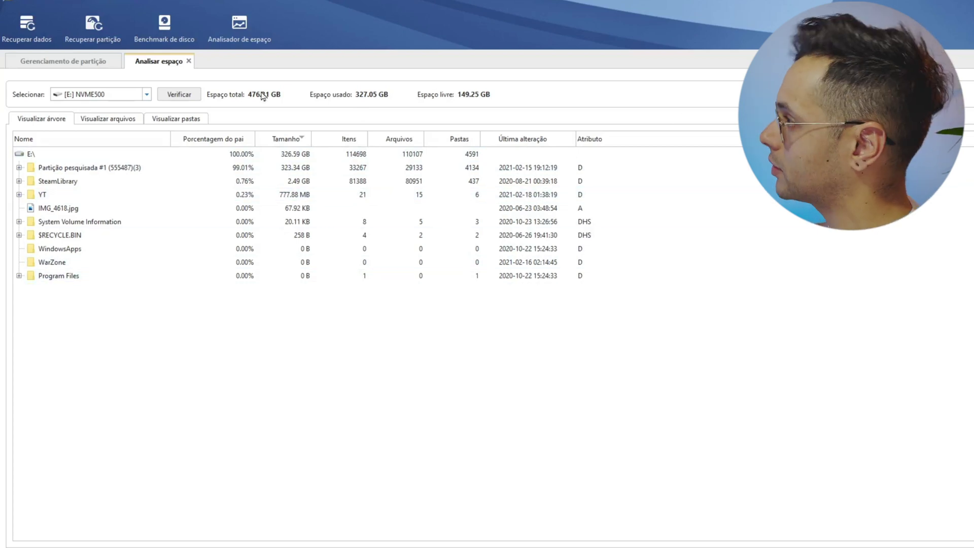
click(188, 61)
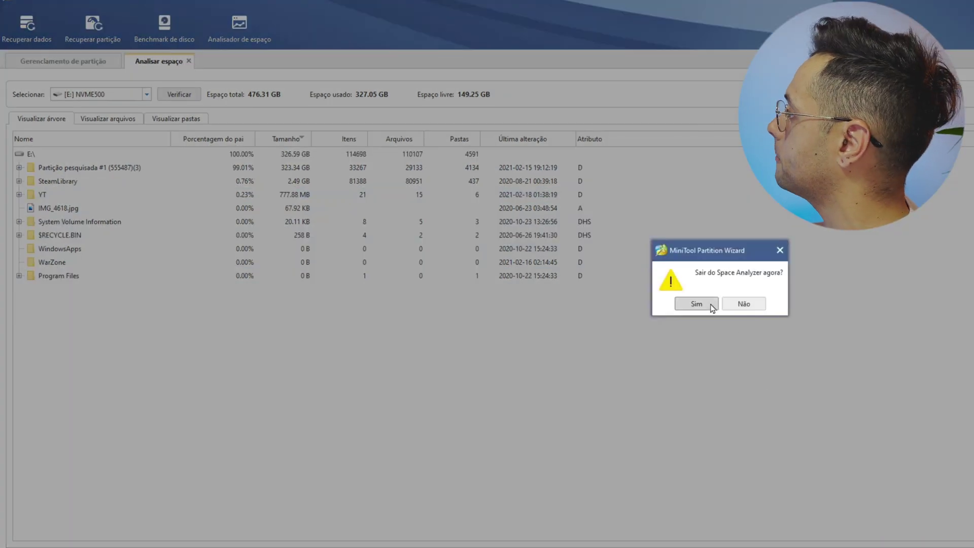
click(709, 303)
- View the disk benchmark settings and close the benchmark without running a test
click(196, 41)
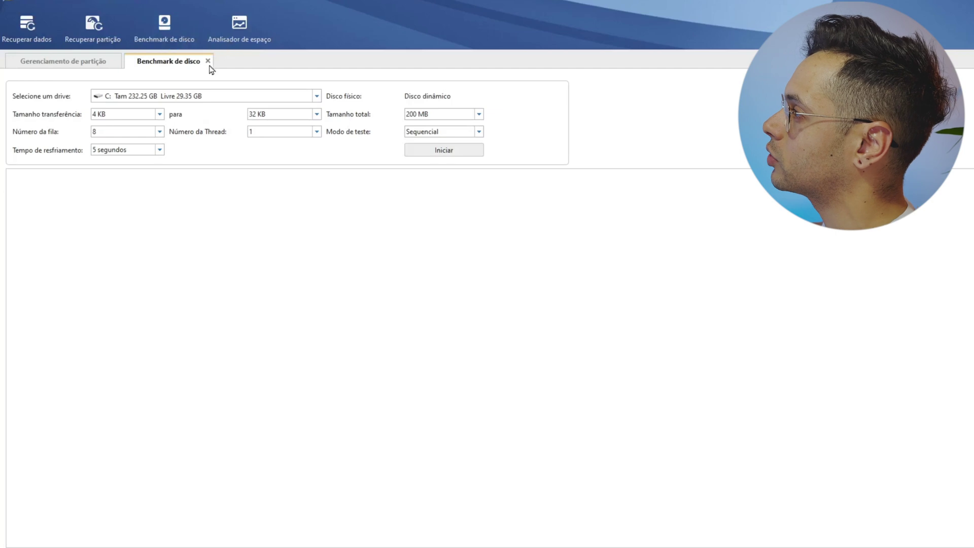
click(208, 61)
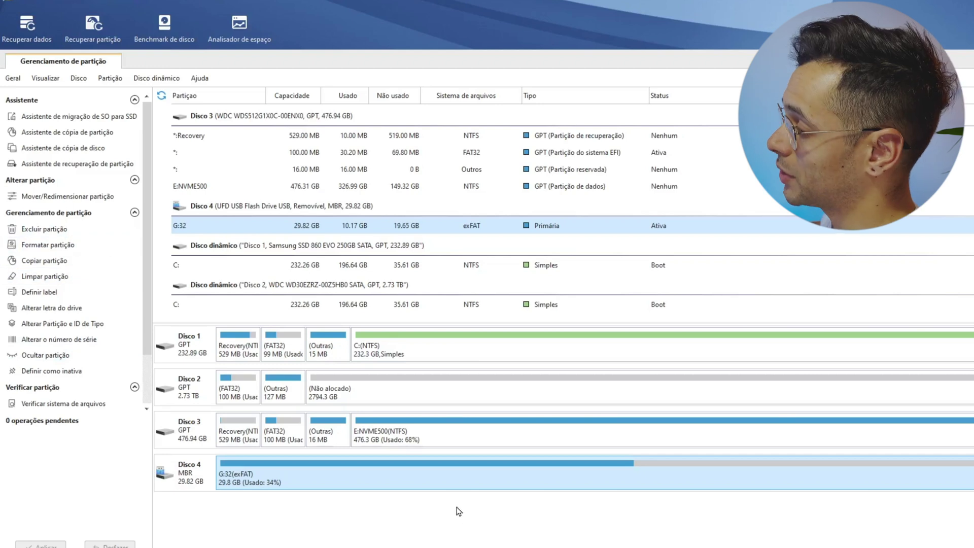
- Look over the main partitions of Disks 1 to 3 in the disk map, including the unallocated space on Disk 2
click(408, 443)
click(435, 396)
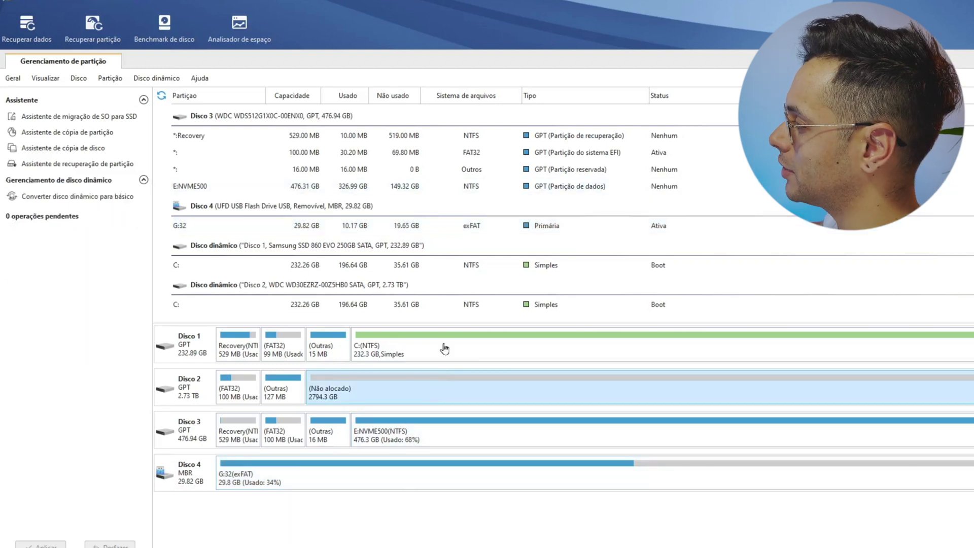
click(444, 346)
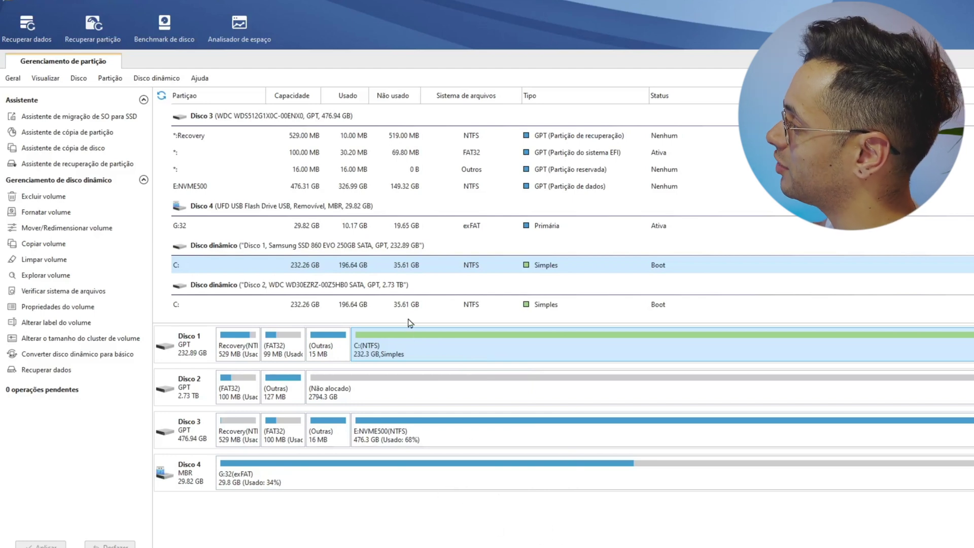
click(467, 373)
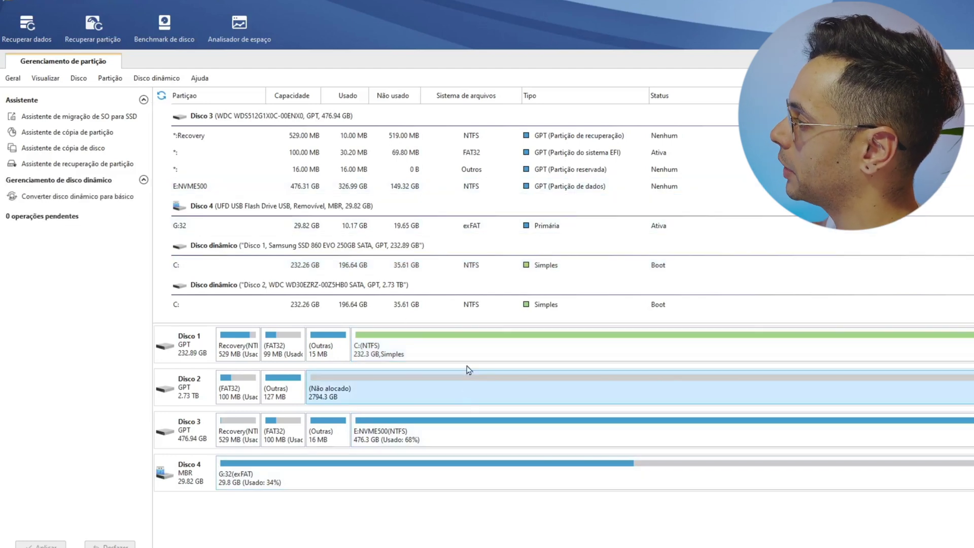
click(468, 358)
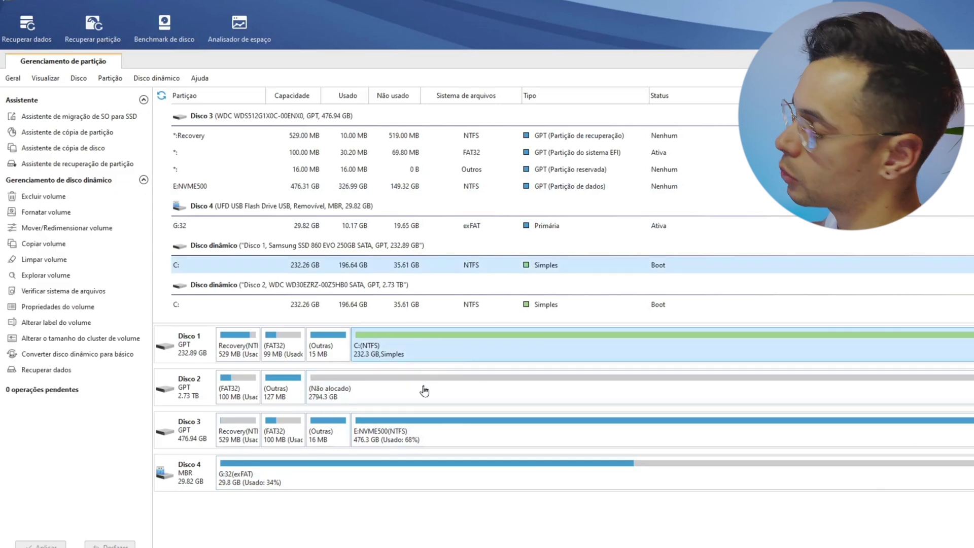
- Start moving/resizing the NVME500 (E:) partition on Disk 3 and shrink it to about 405.78 GB, freeing space after it
click(442, 431)
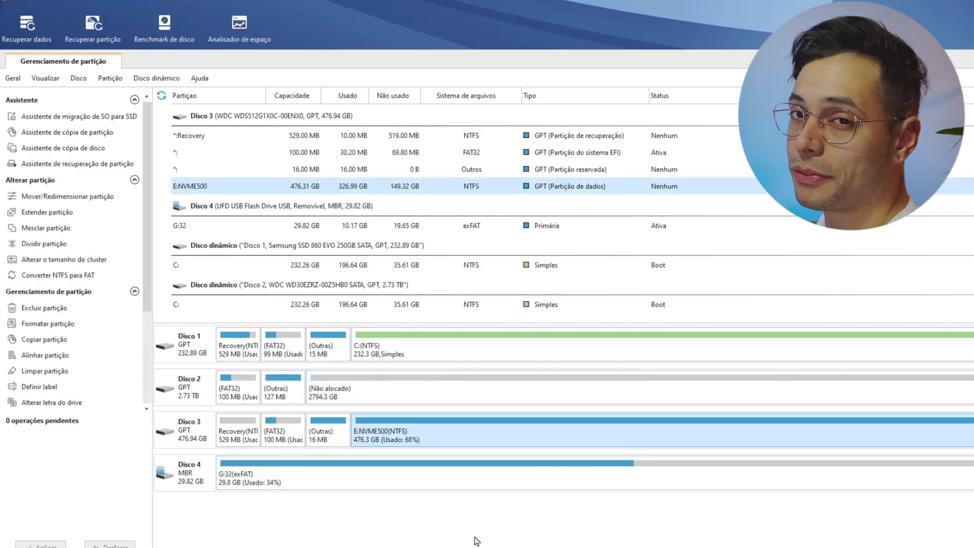
right_click(486, 443)
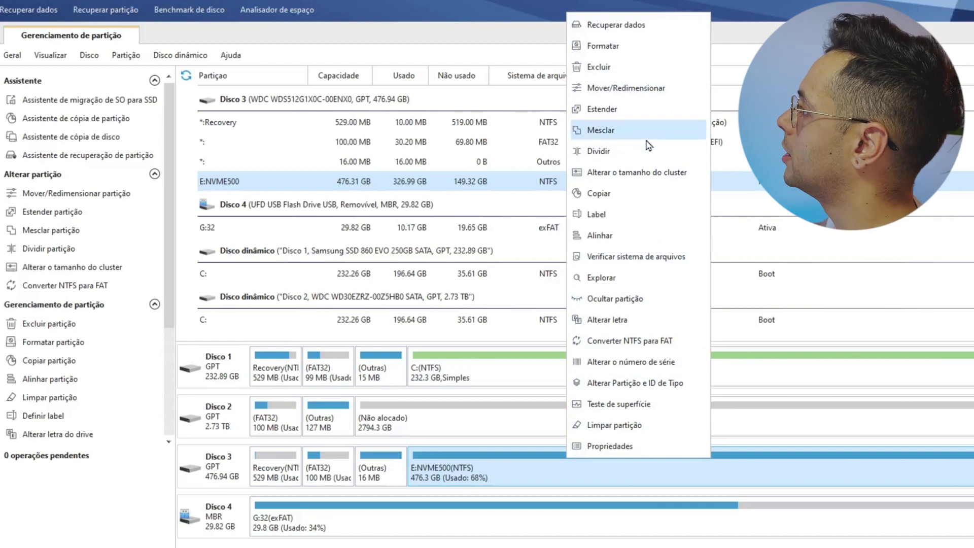
click(664, 89)
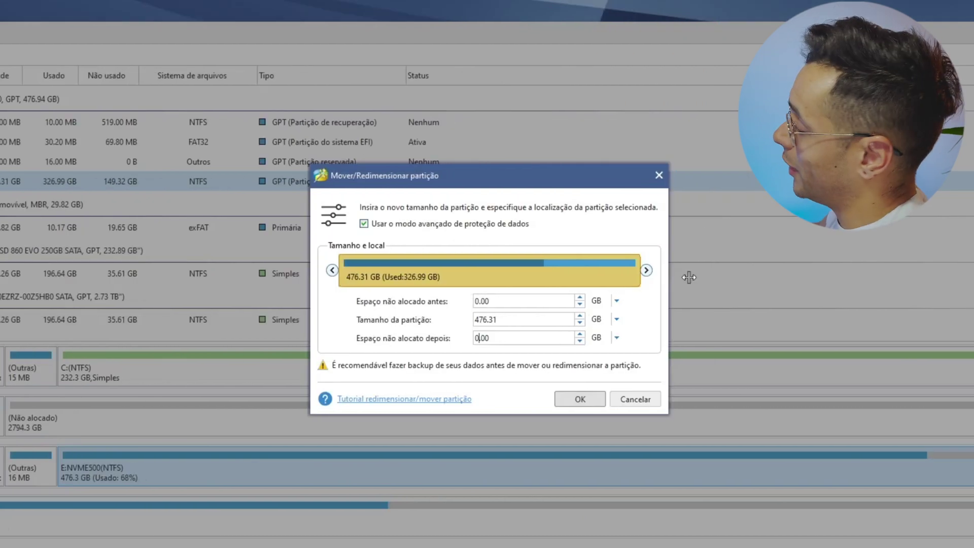
drag(675, 276, 609, 274)
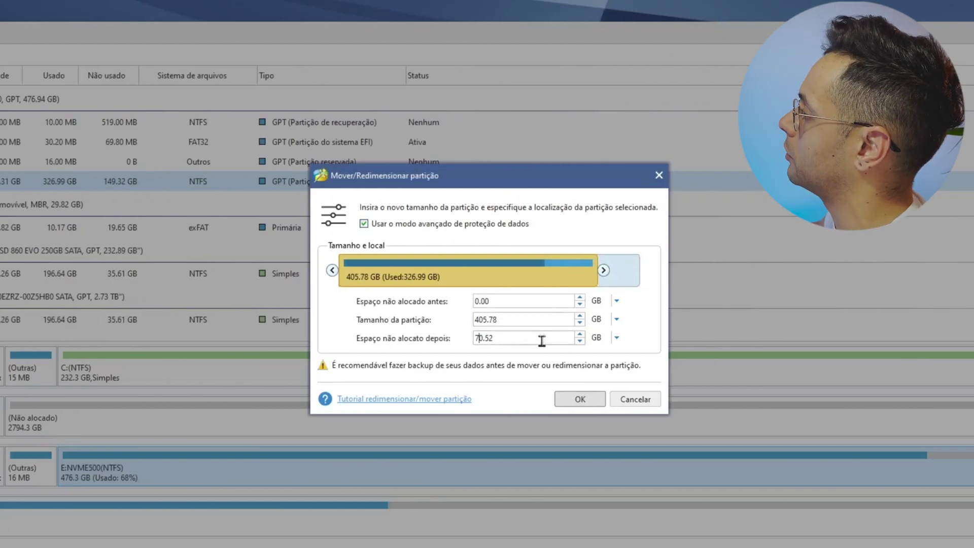
- Set the unallocated space after the NVME500 partition to 50 GB and accept the resize
drag(524, 337, 475, 338)
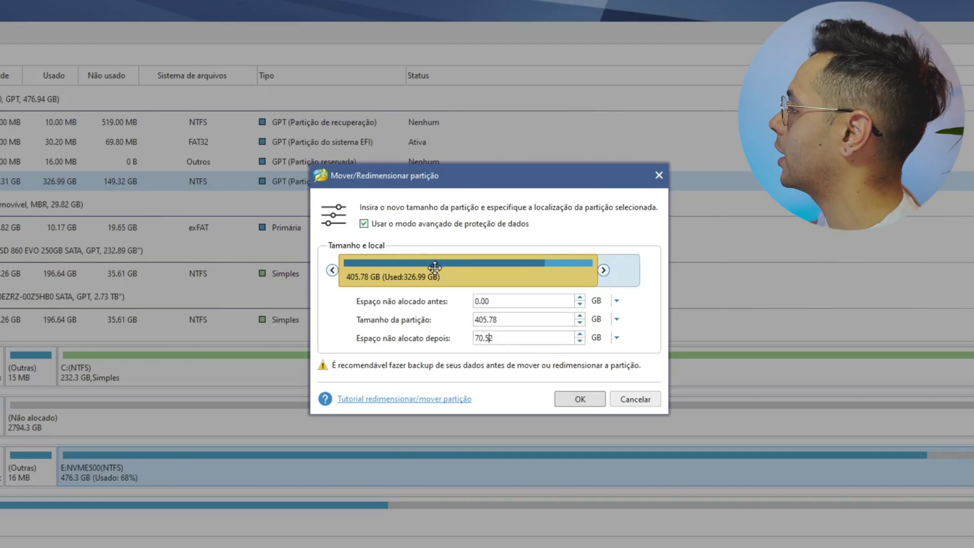
mouse_move(435, 267)
mouse_down()
mouse_move(426, 269)
mouse_move(576, 269)
mouse_move(439, 277)
mouse_move(572, 261)
mouse_move(431, 270)
mouse_up()
text(50)
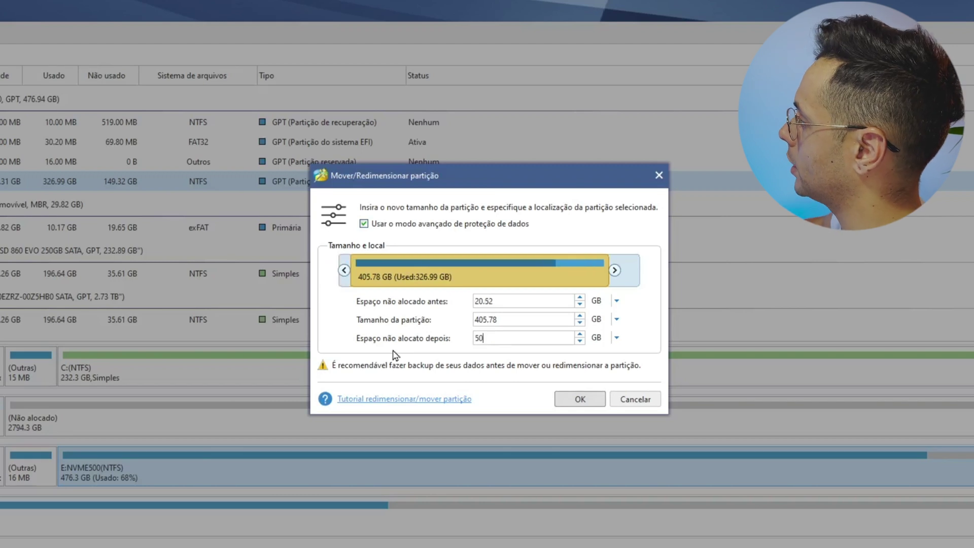
drag(464, 267, 428, 269)
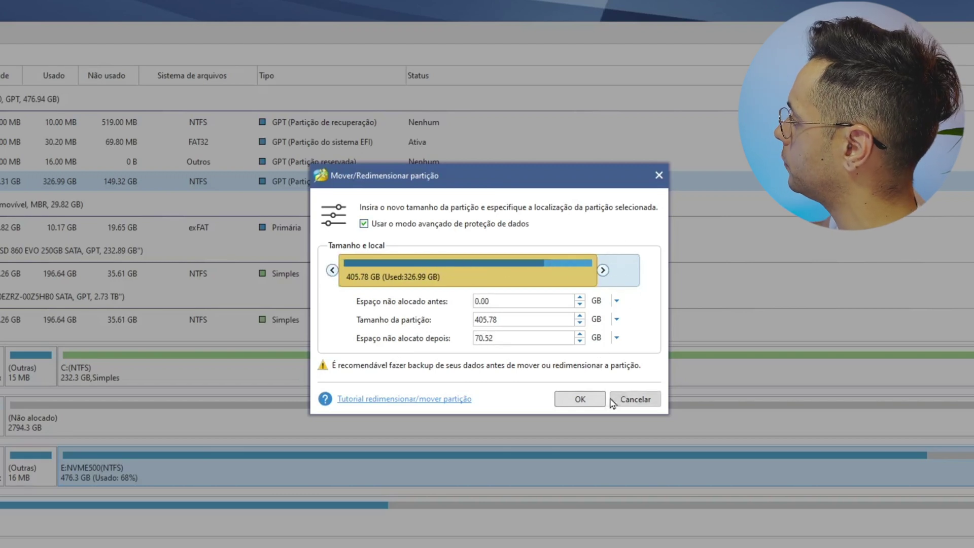
click(483, 338)
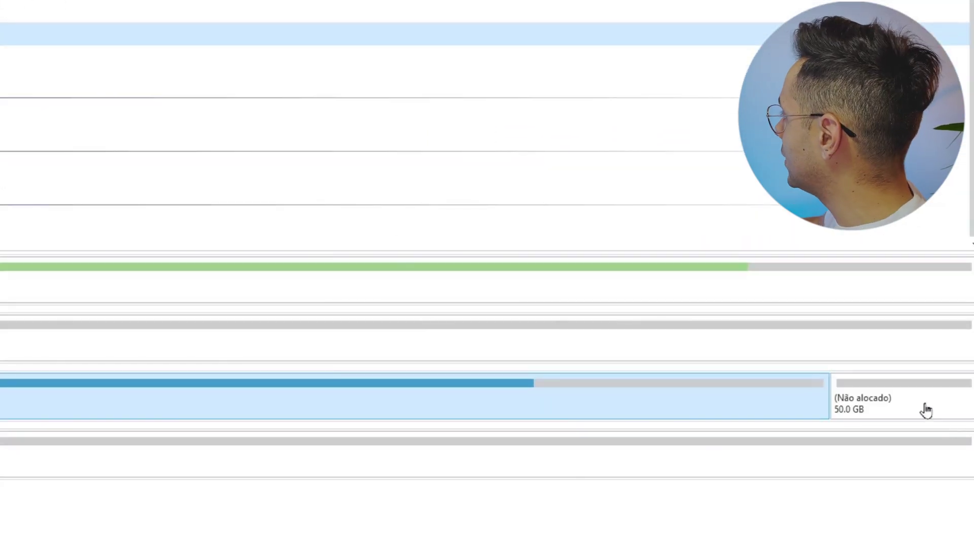
- Select the new 50 GB unallocated space on Disk 3 and apply the pending Move/Resize operation
click(864, 386)
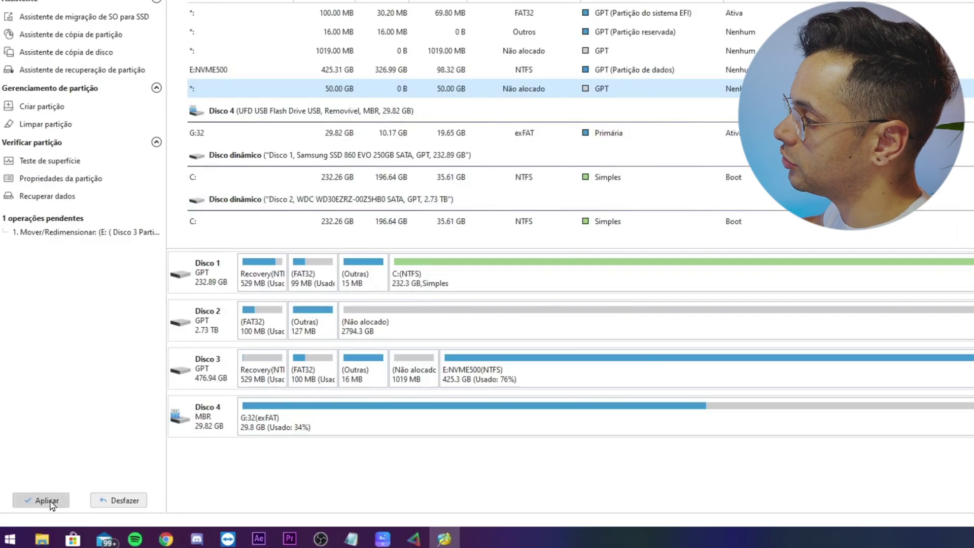
click(35, 500)
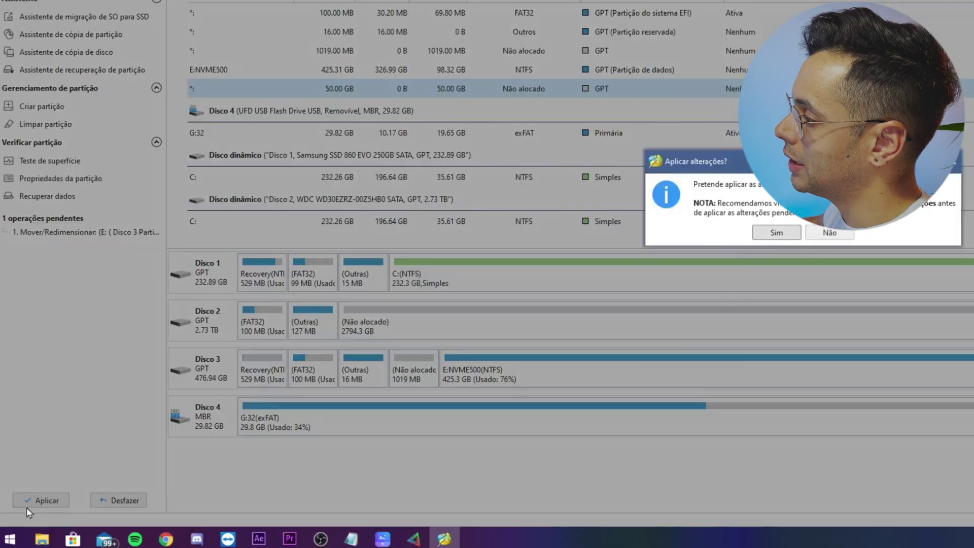
mouse_move(321, 539)
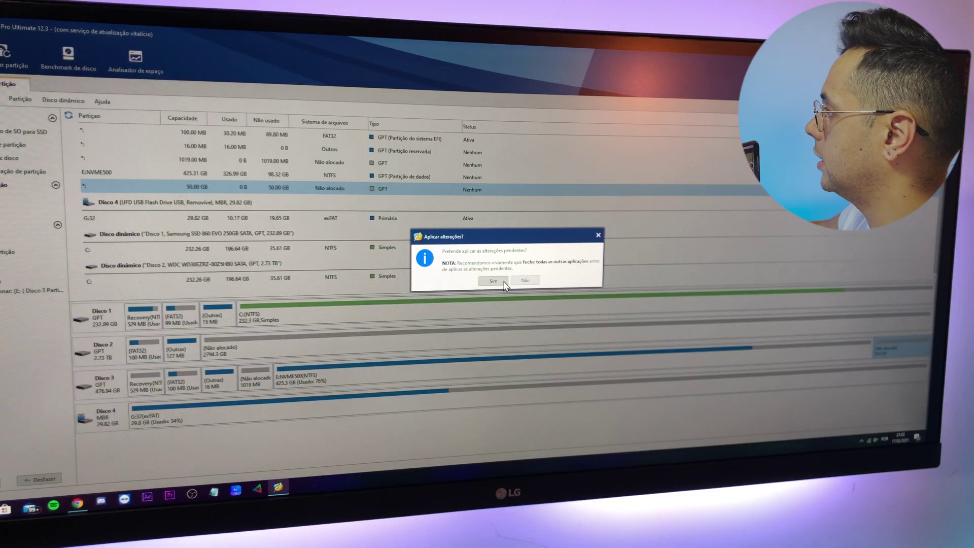
click(503, 282)
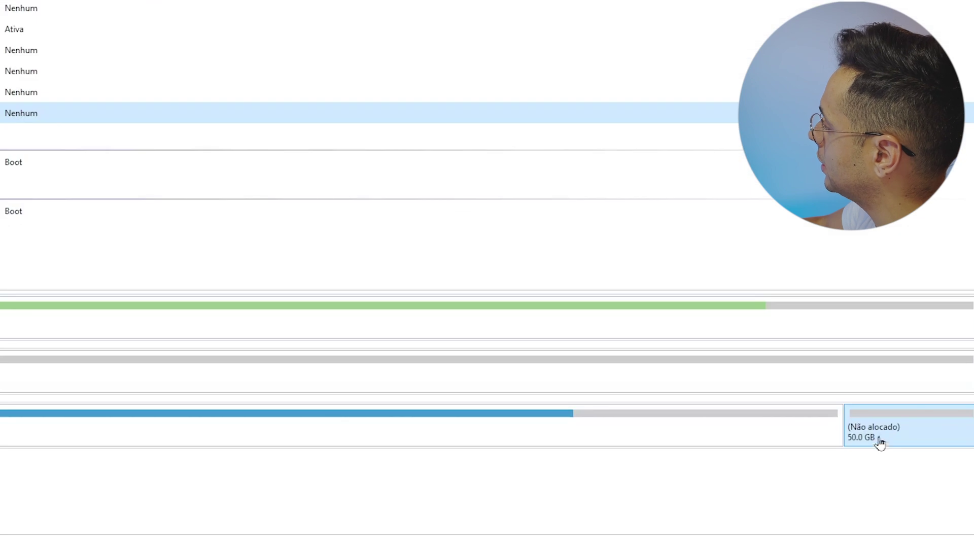
- Start creating a primary partition in Disk 3's 50 GB unallocated space, labelled 50GB and with drive letter R:
right_click(865, 431)
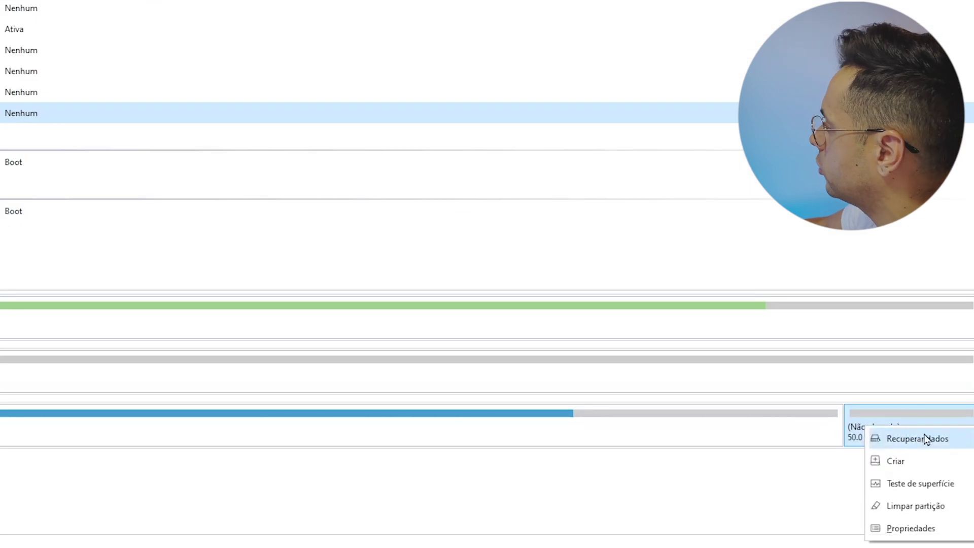
click(946, 461)
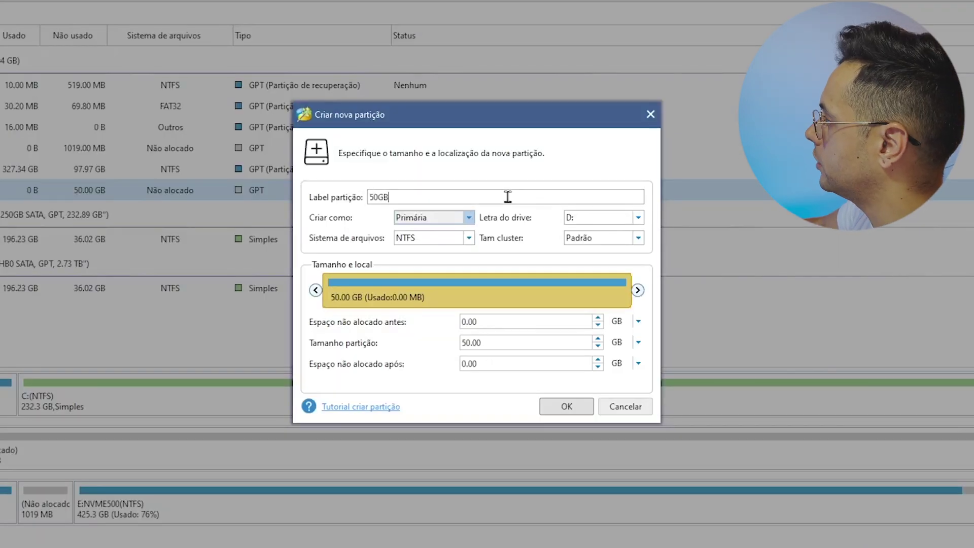
click(627, 220)
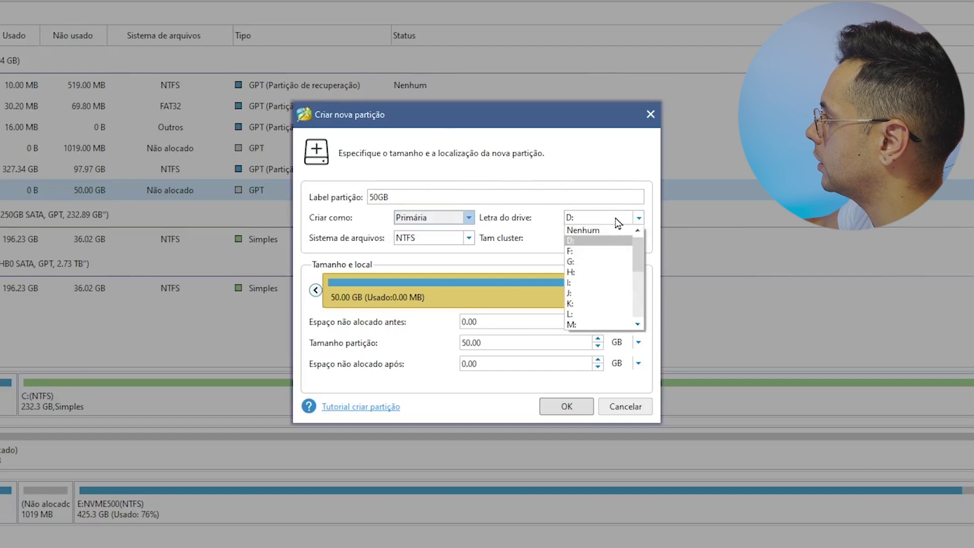
scroll(612, 282, down, 3)
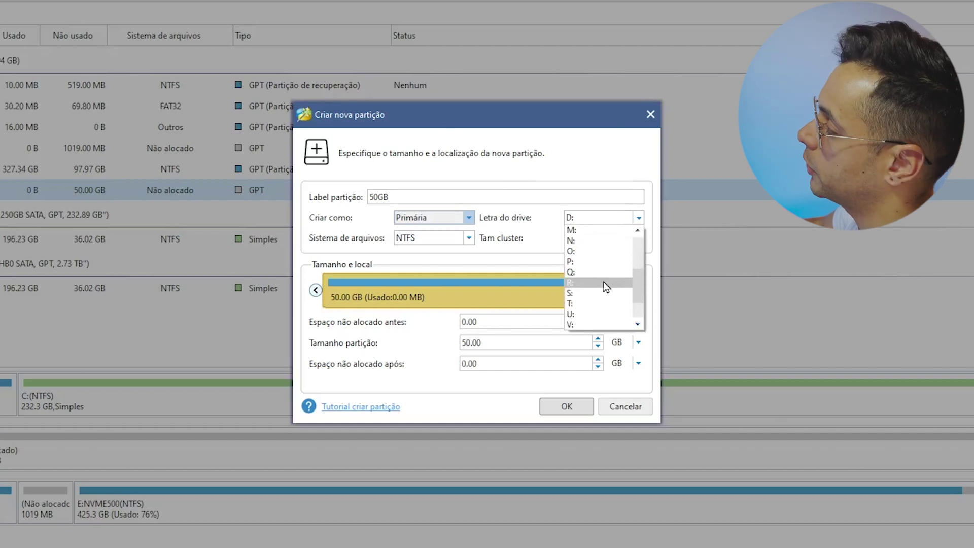
click(604, 283)
- Create the new partition as NTFS using the full 50 GB and apply the pending changes
click(440, 237)
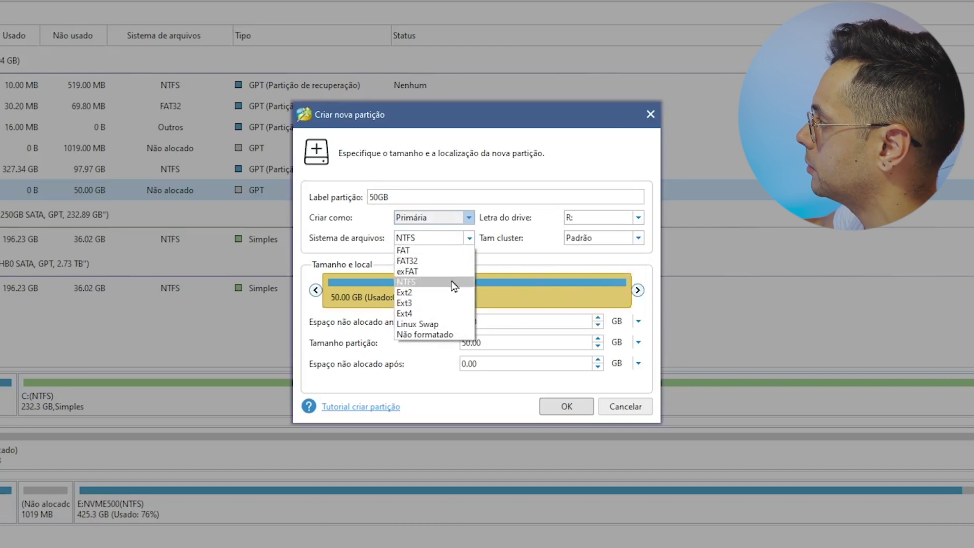
click(516, 269)
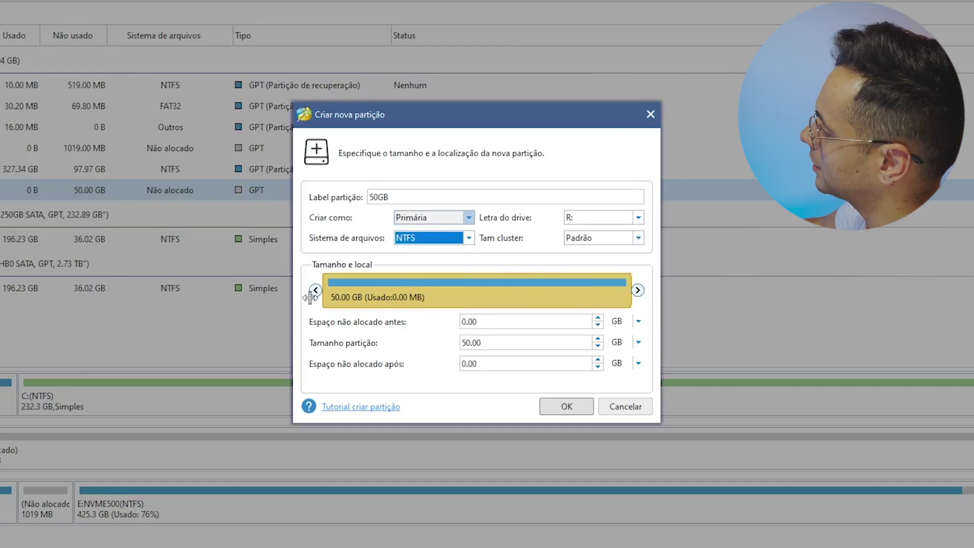
drag(489, 342, 441, 345)
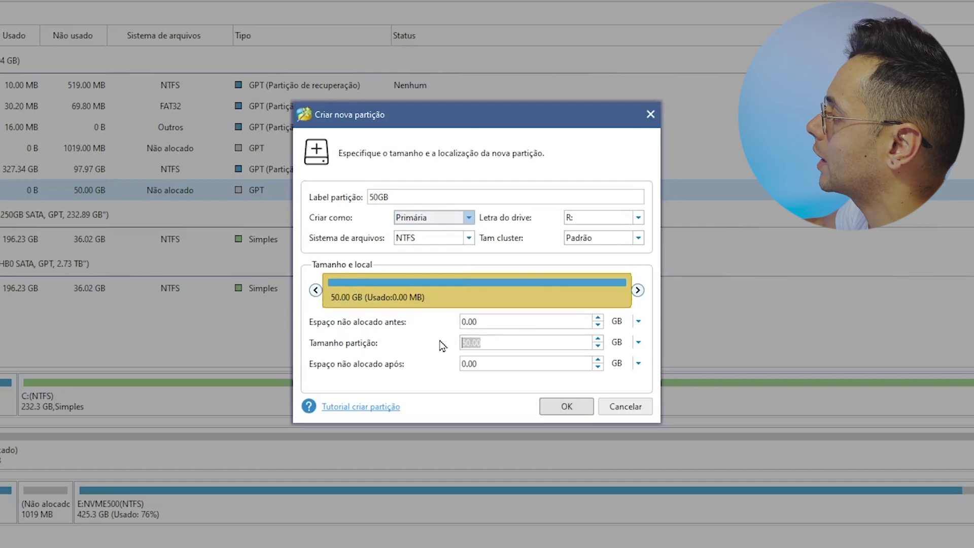
click(549, 404)
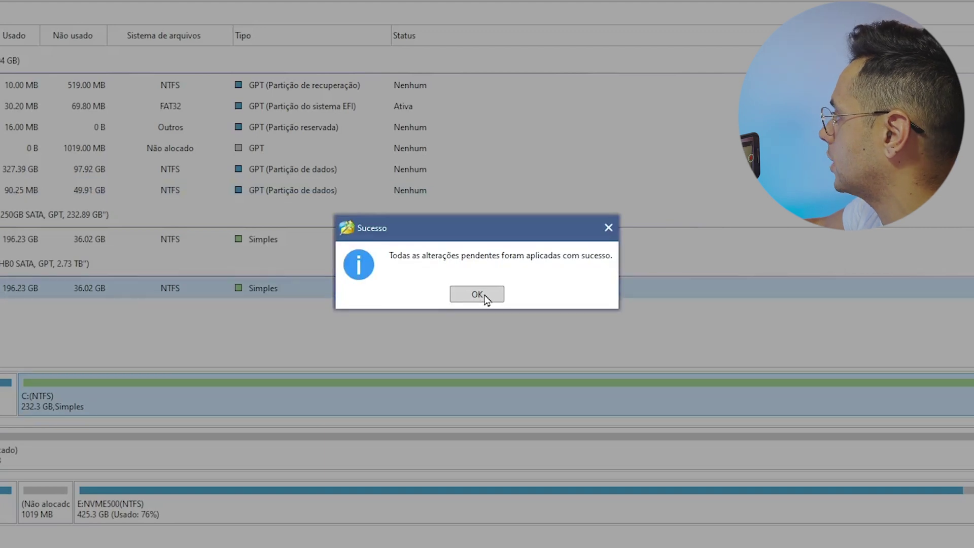
click(477, 295)
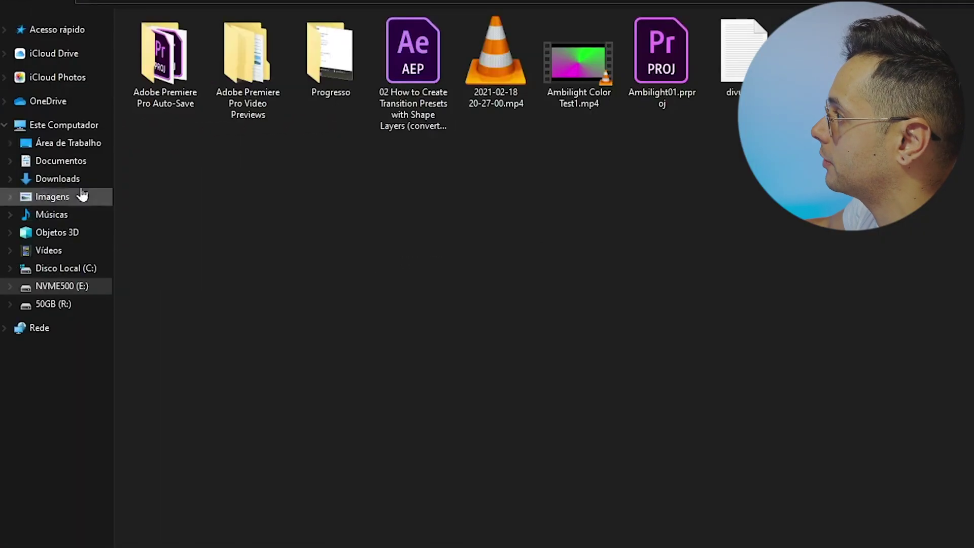
- Open the new 50GB (R:) drive from This PC to check its contents, then return to the drive list
click(64, 126)
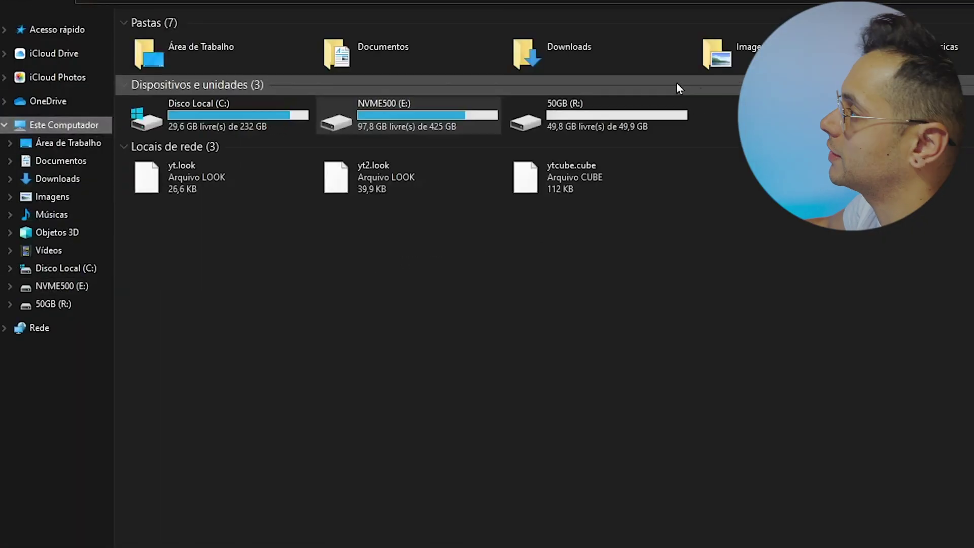
double_click(629, 117)
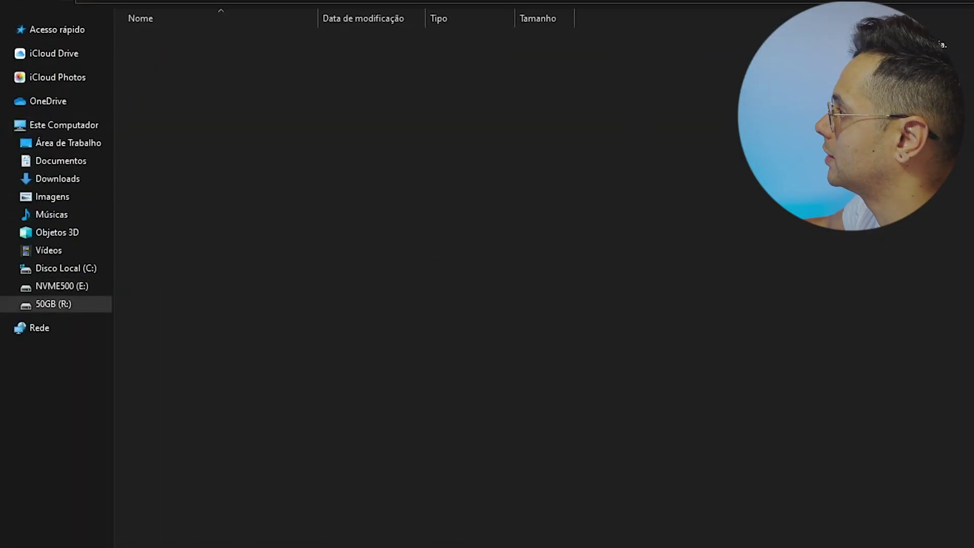
key(alt+Left)
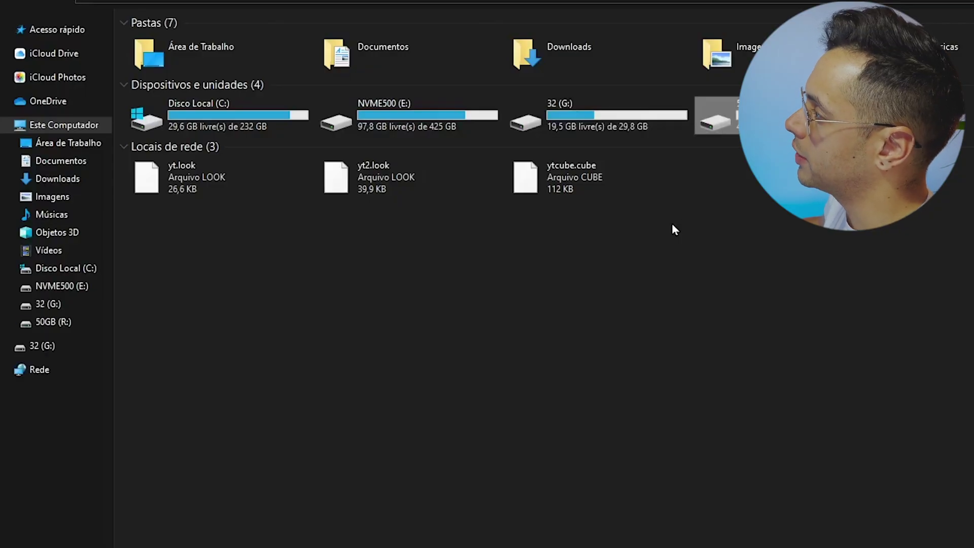
- Open the Windows format options for the 32 (G:) flash drive, view its available file systems, and close without formatting
click(695, 196)
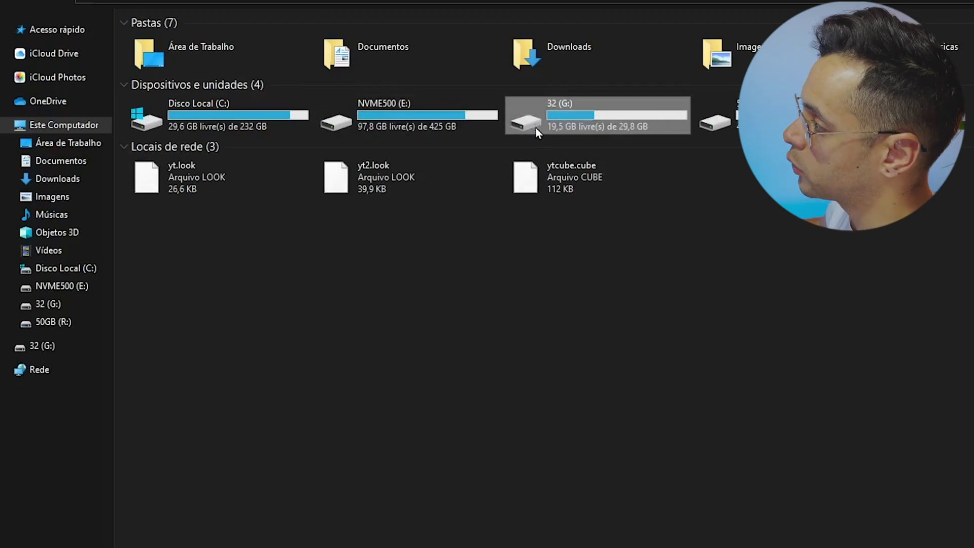
right_click(618, 118)
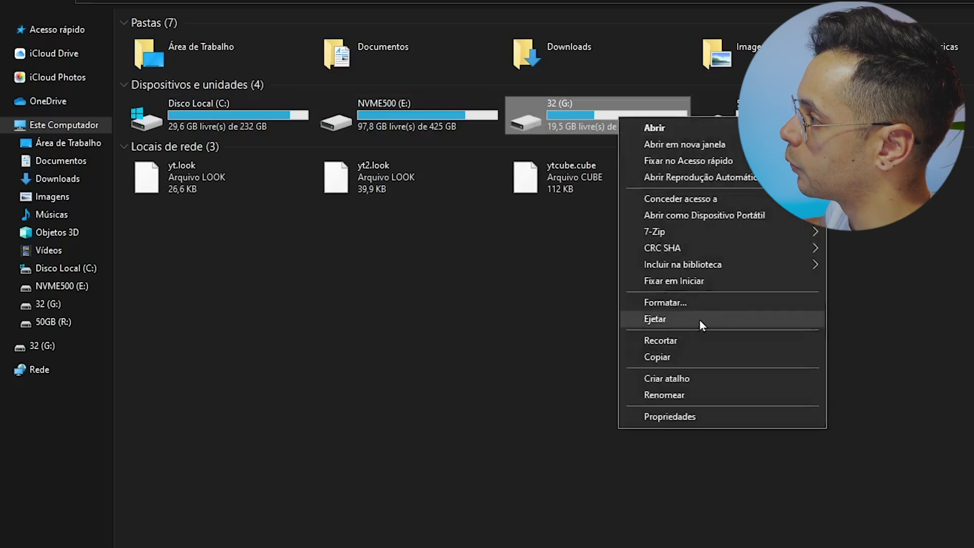
click(686, 302)
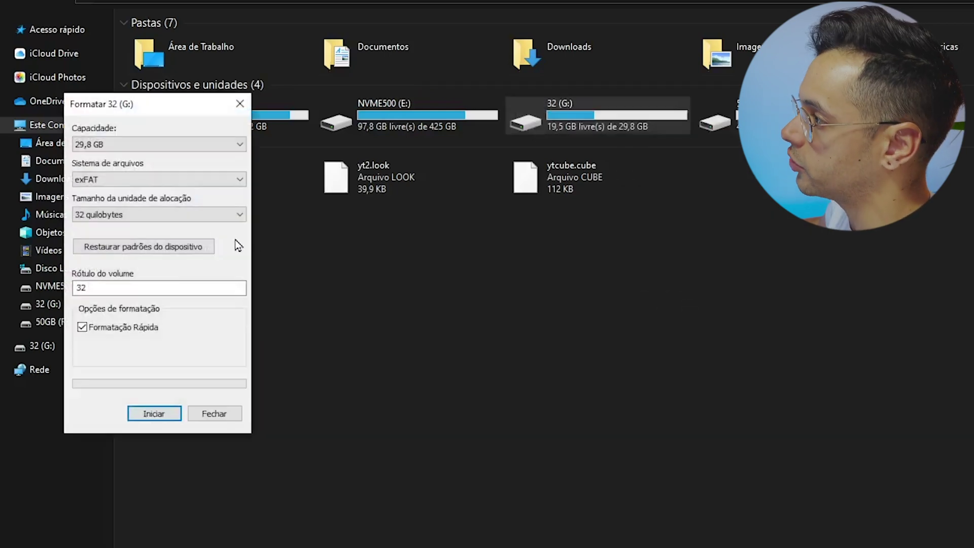
click(141, 181)
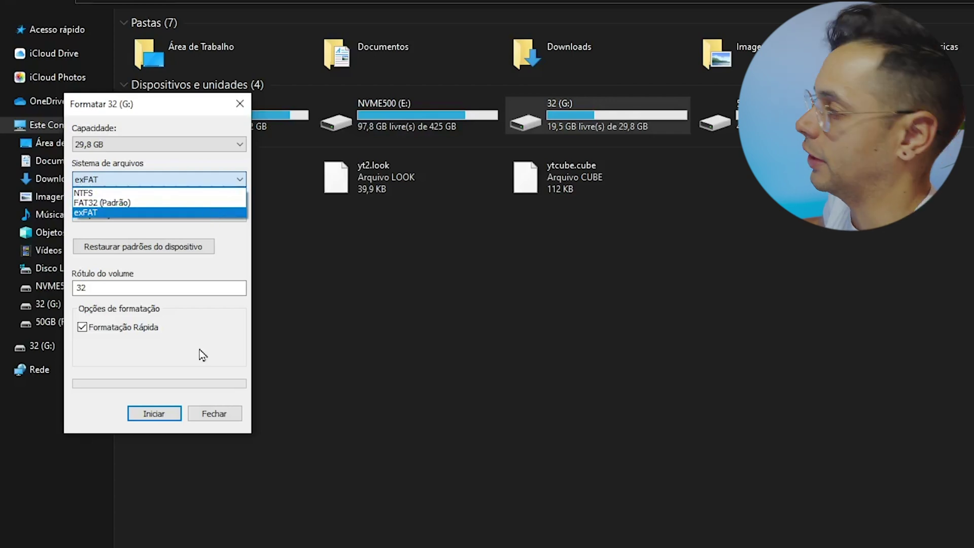
click(222, 419)
click(229, 415)
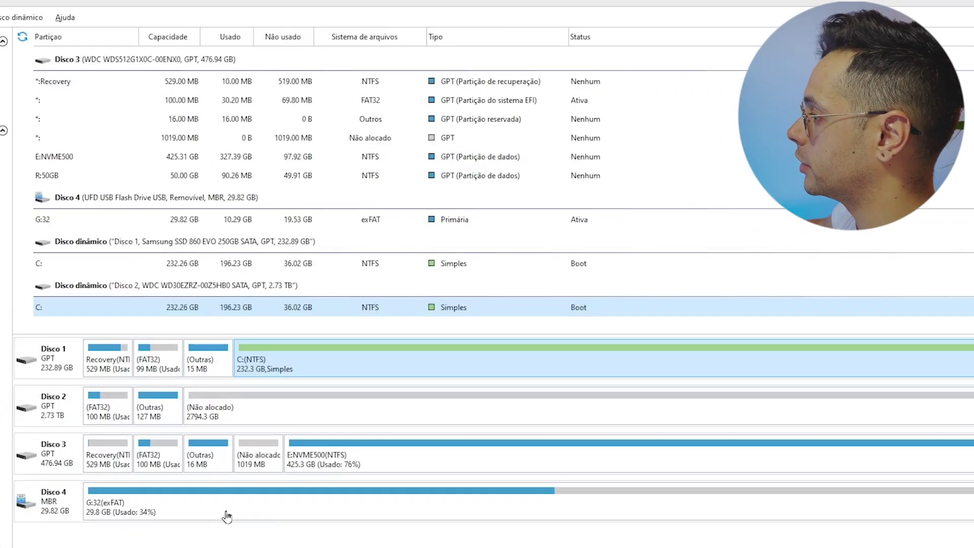
- In MiniTool Partition Wizard, open the format options for Disk 4's G: partition and view the available file systems
click(137, 515)
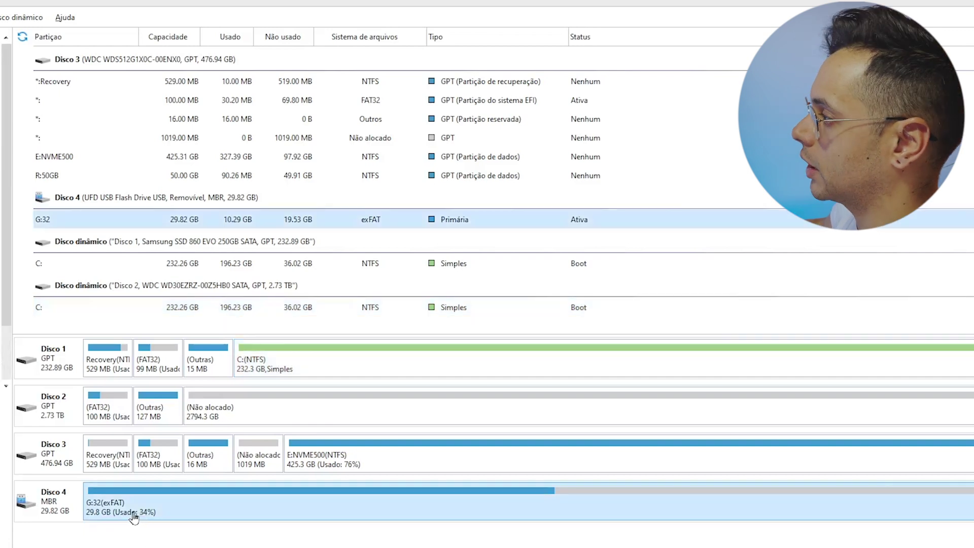
right_click(301, 505)
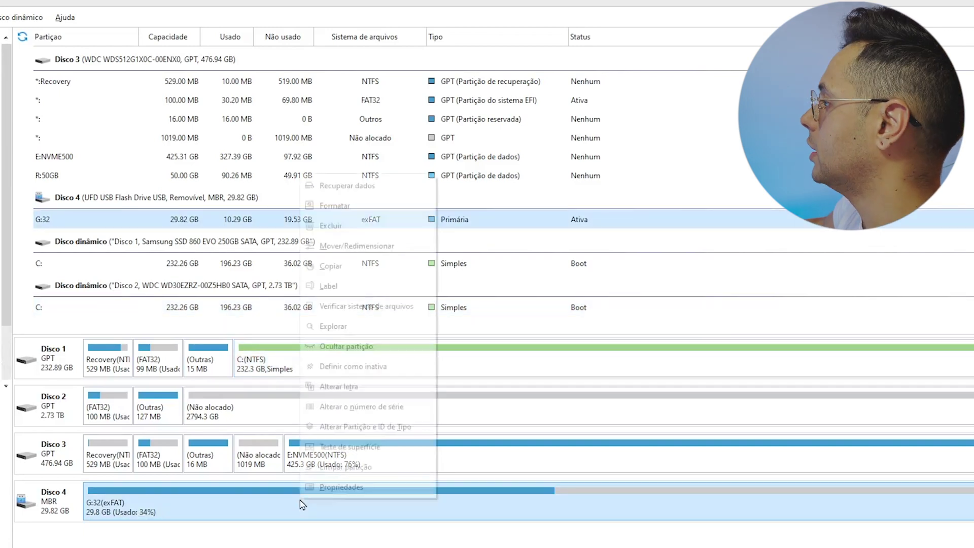
click(375, 212)
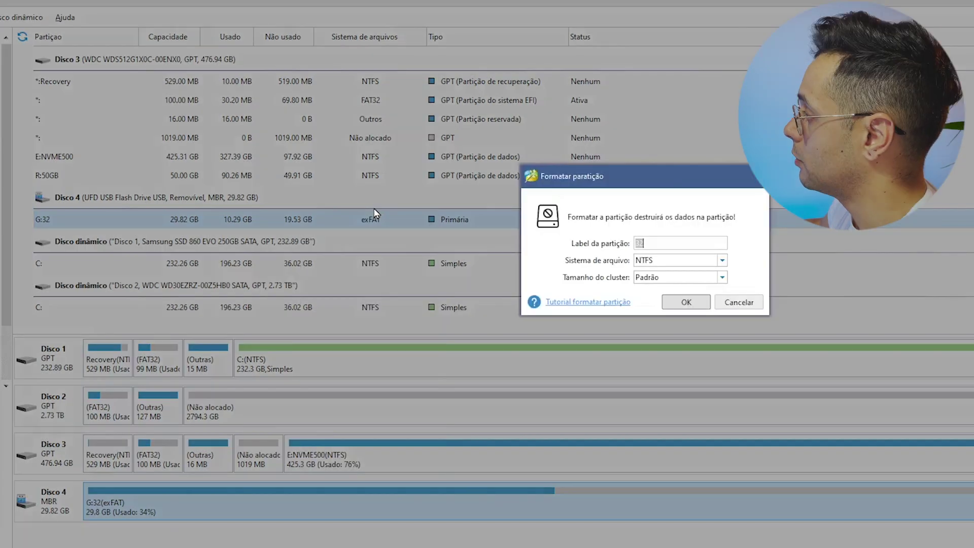
click(723, 262)
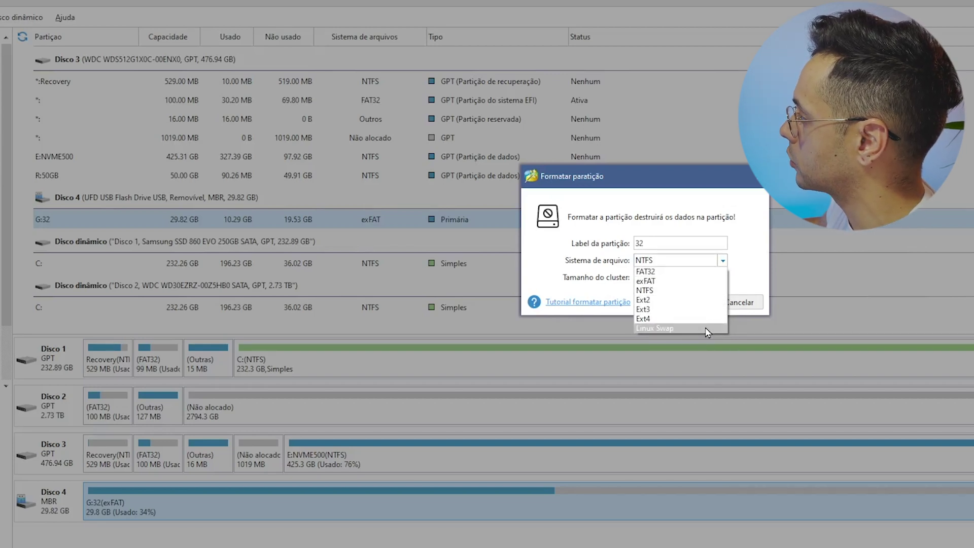
click(747, 295)
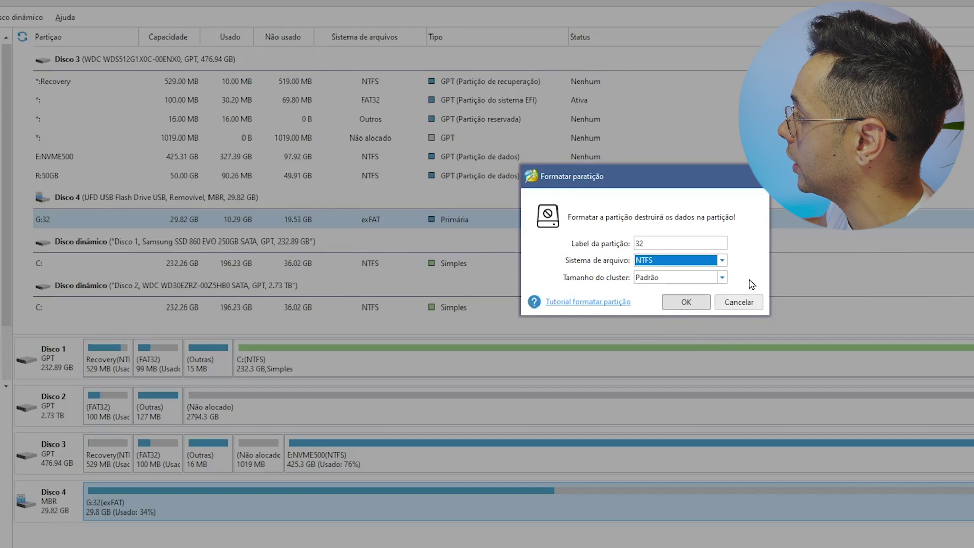
- Open the linked partition formatting tutorial in the browser and highlight its page heading
click(559, 303)
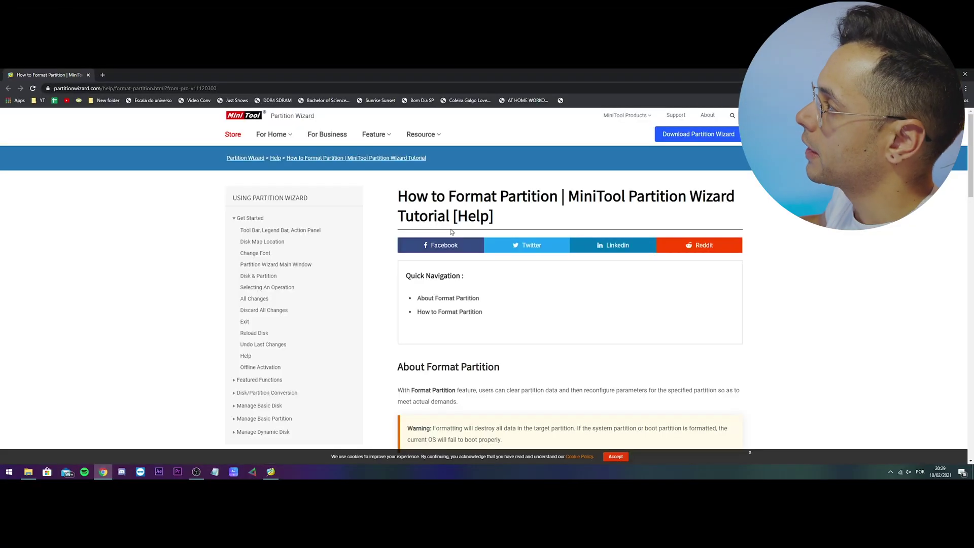
drag(461, 300, 477, 216)
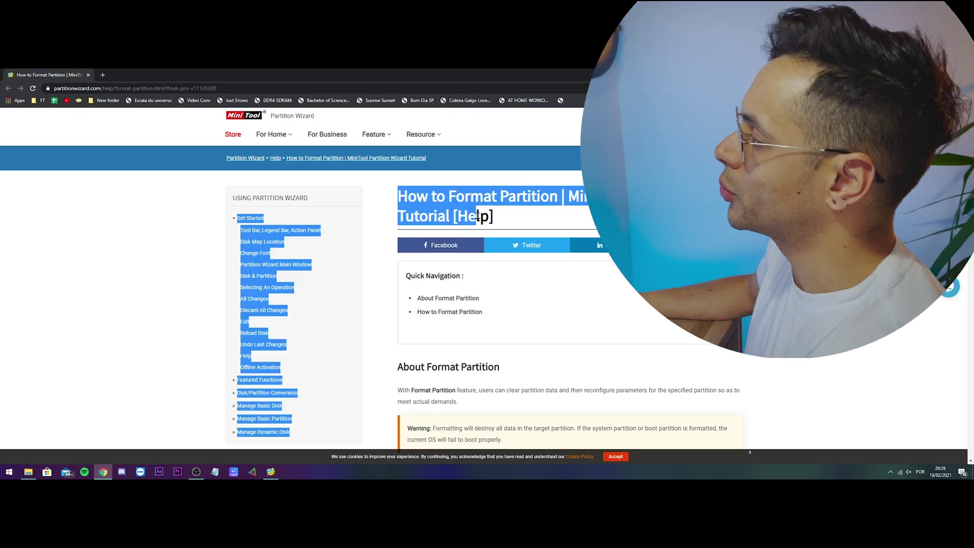